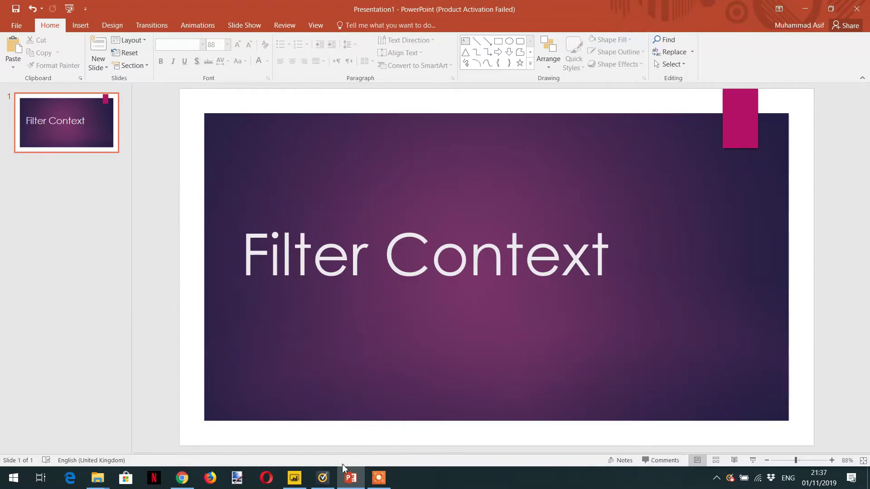
Move the Products table lower in the Model view diagram and pan the layout
click(295, 478)
drag(361, 433, 128, 428)
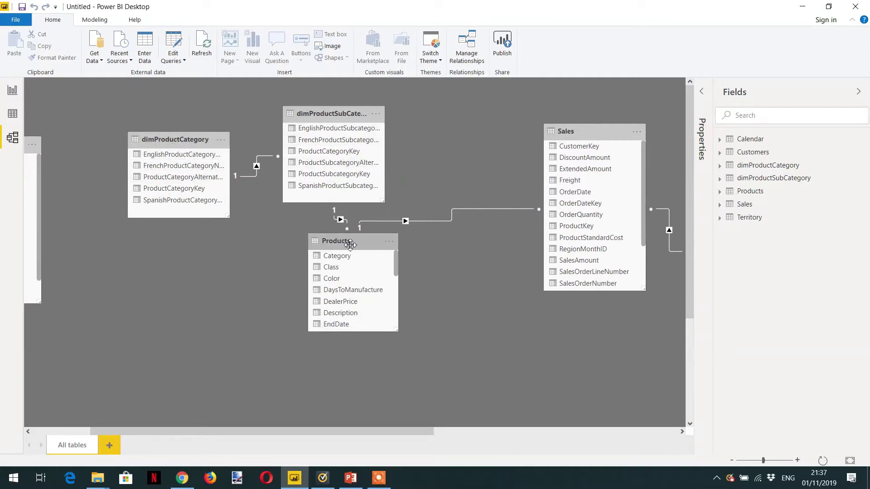
drag(350, 245, 337, 278)
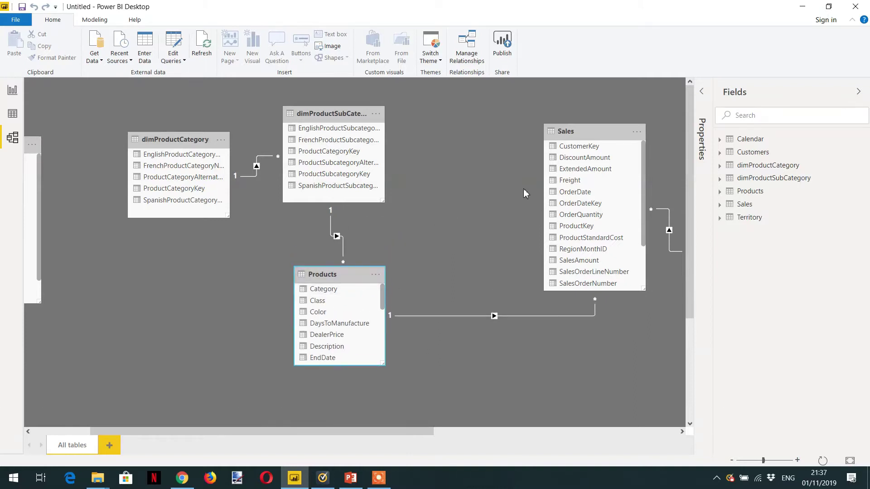
drag(415, 432, 482, 422)
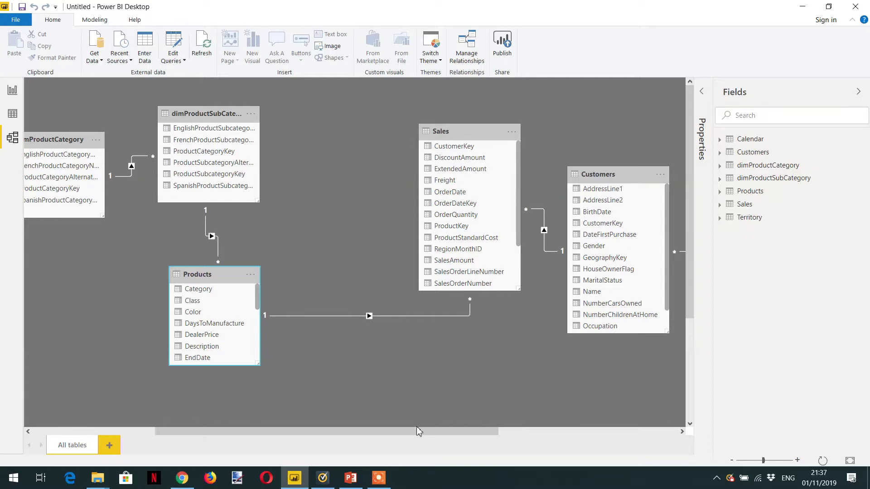
drag(417, 430, 478, 406)
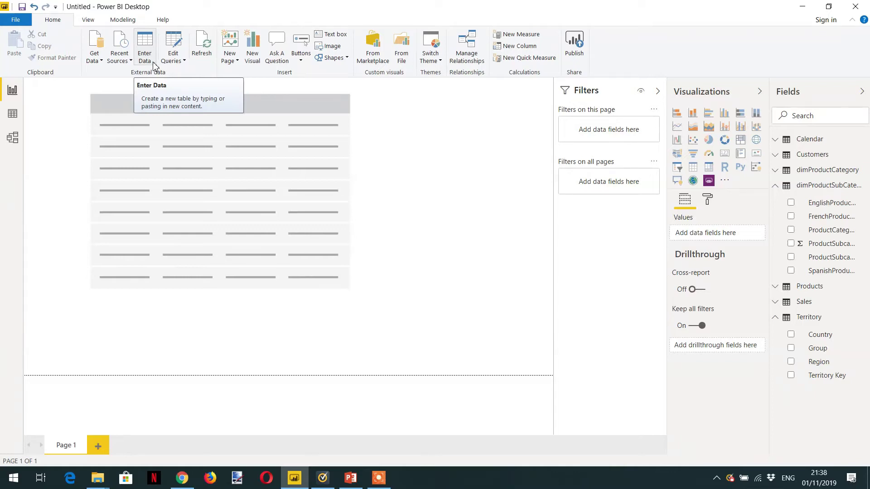
Create an entered-data table named 'My measures' with the value 1 in Column1
click(153, 66)
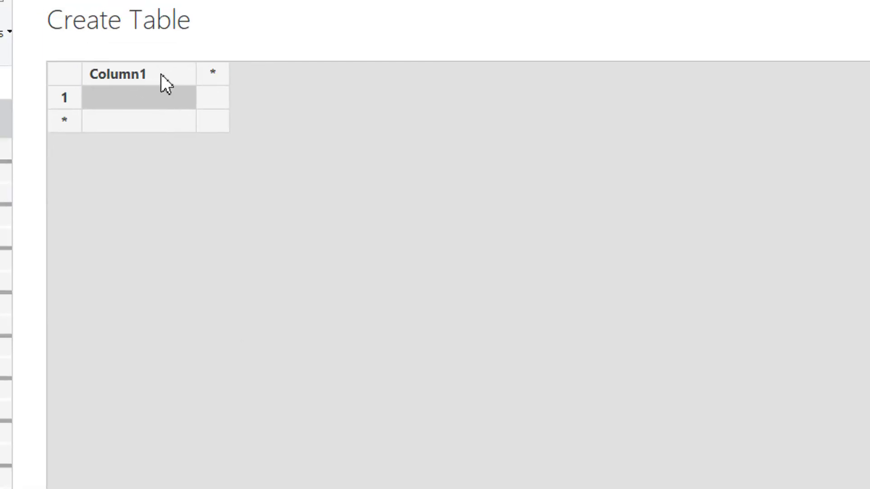
double_click(159, 413)
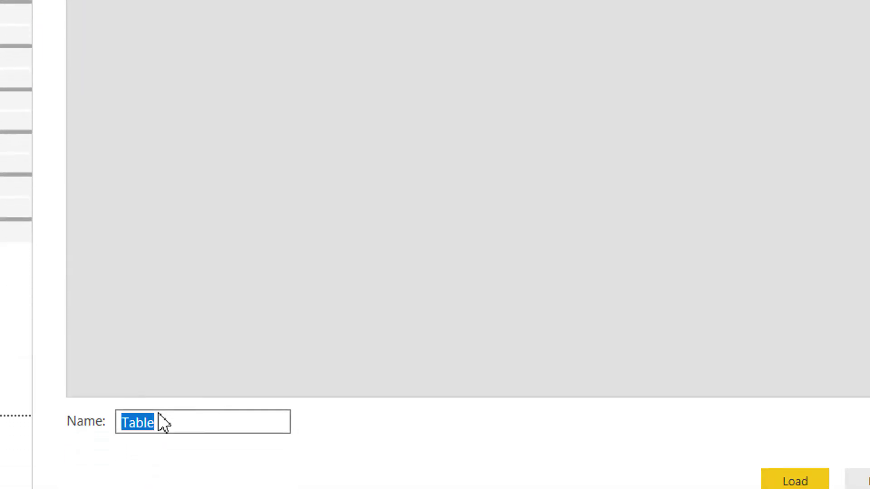
text(M)
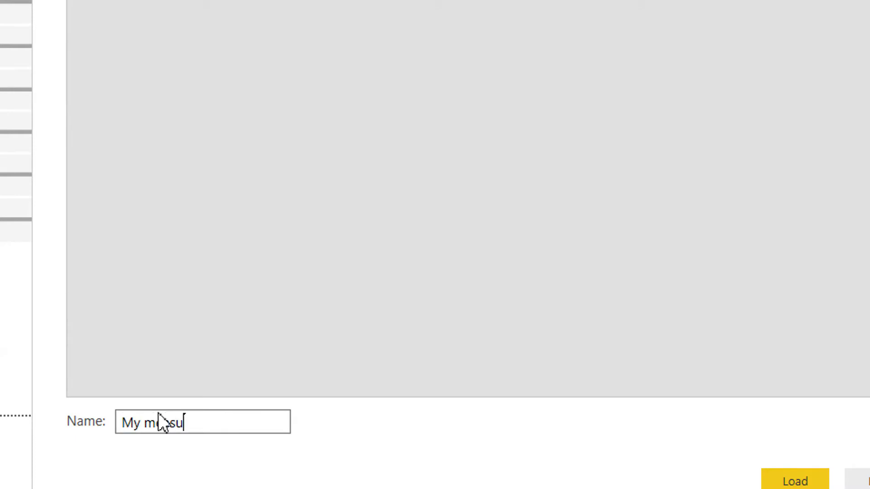
text(y measu)
key(BackSpace)
key(BackSpace)
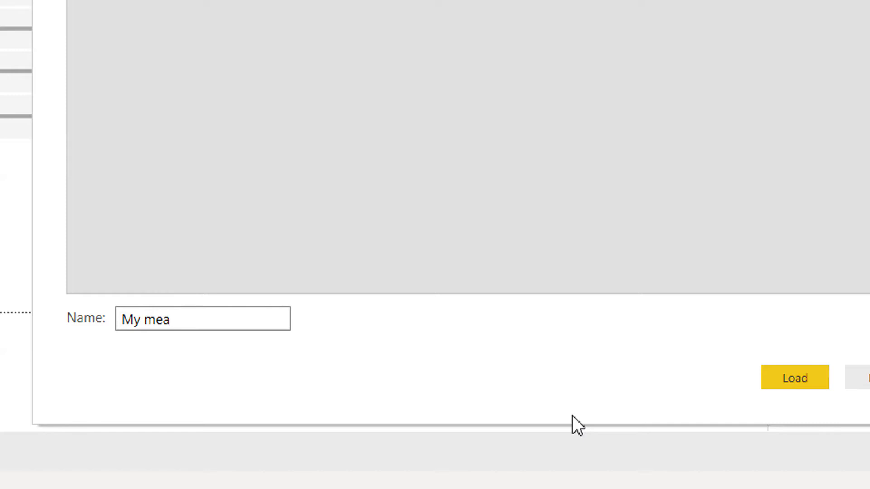
text(sures)
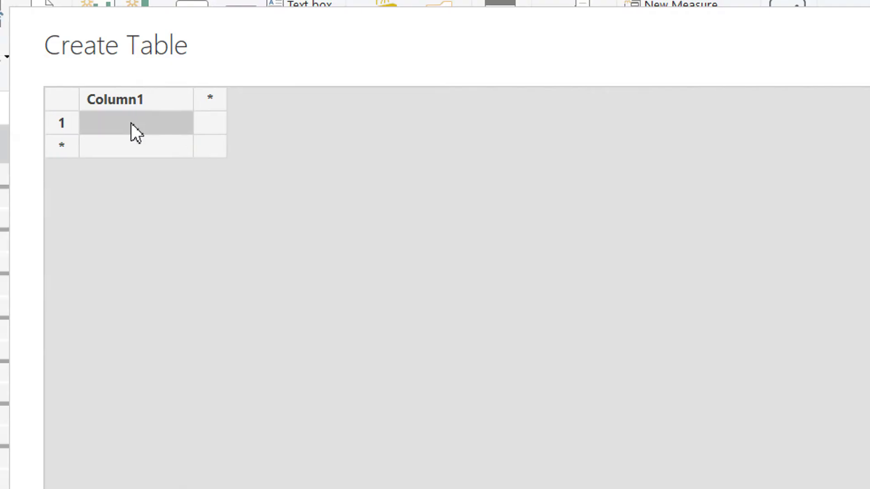
text(1)
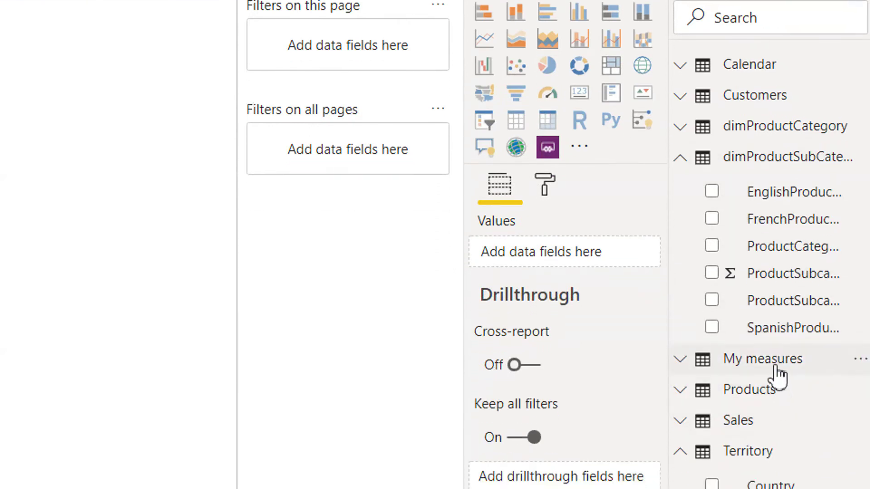
Start a new Total Sales measure in My measures using SUMX over the Sales table
click(775, 369)
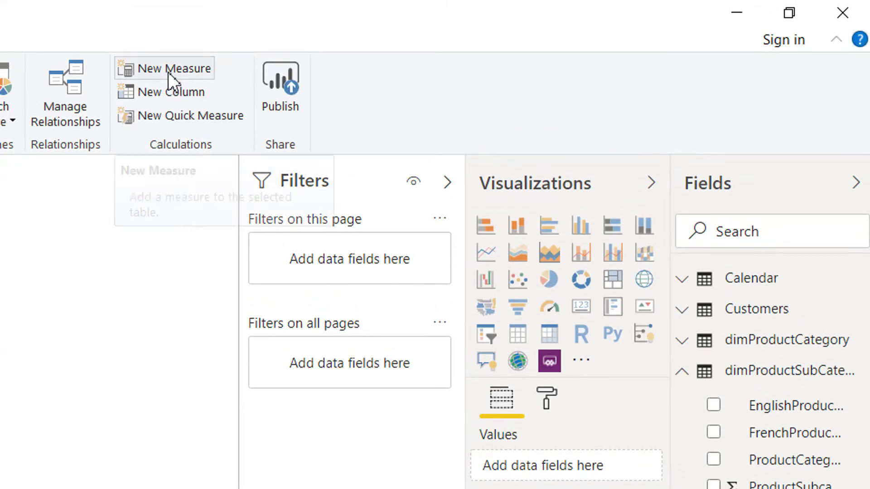
click(168, 72)
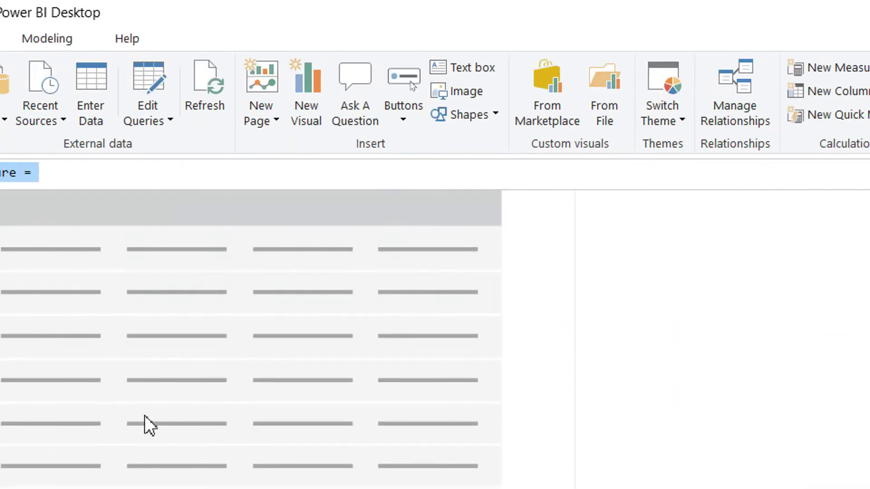
key(BackSpace)
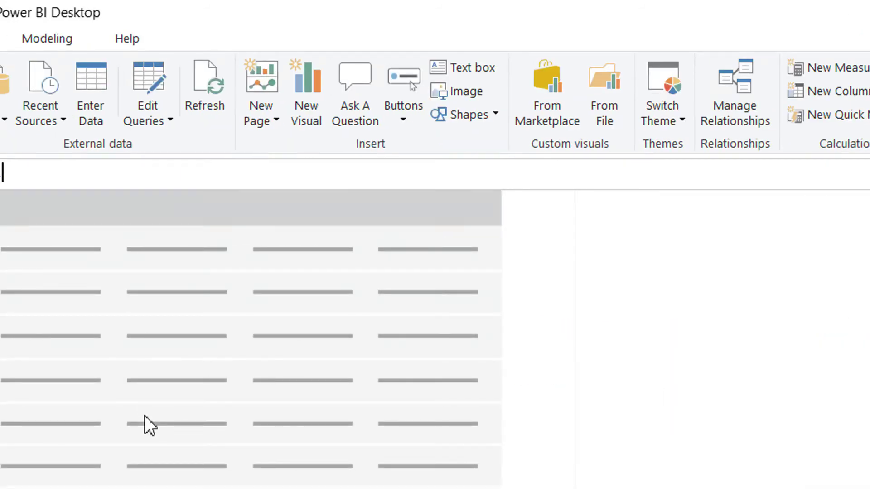
text(Sales = )
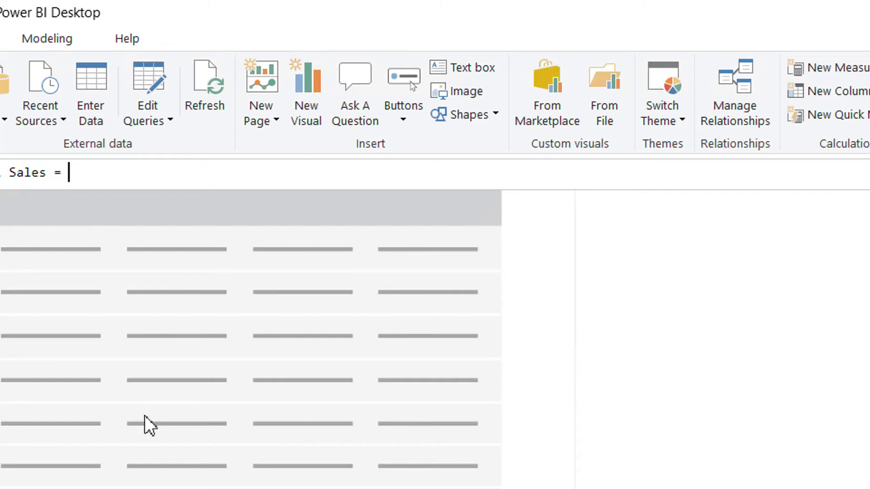
text(sum)
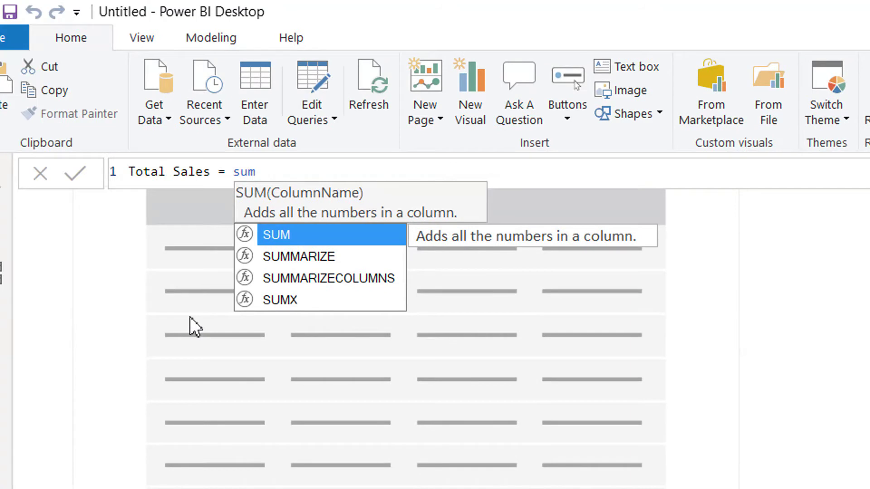
text(x)
key(Tab)
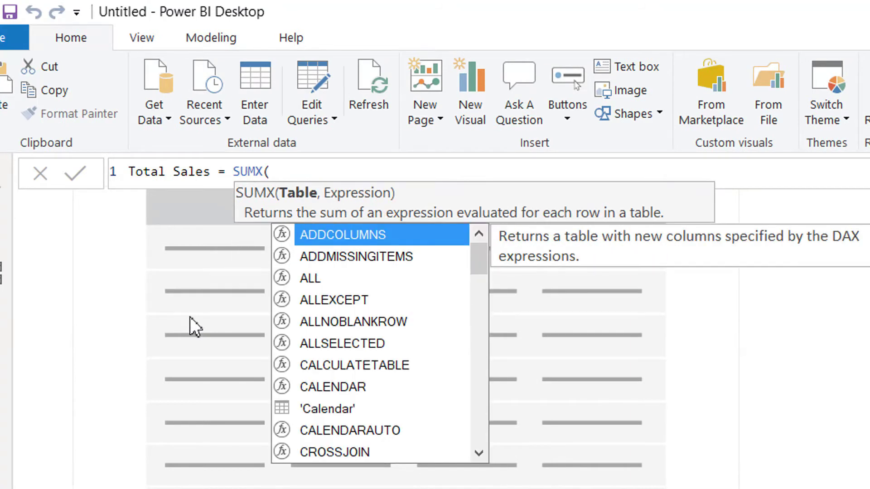
text(sale)
key(Tab)
text(,)
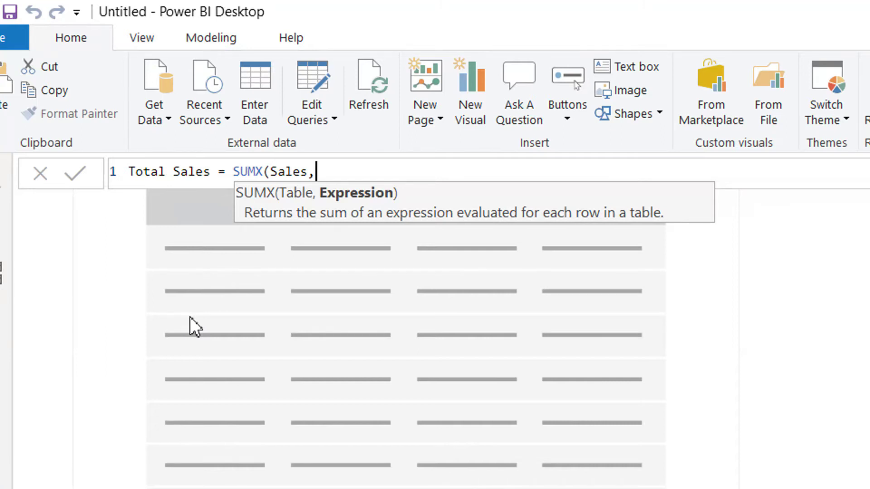
Finish the expression as Sales[SalesAmount] + Sales[Freight] and commit the measure
text(s)
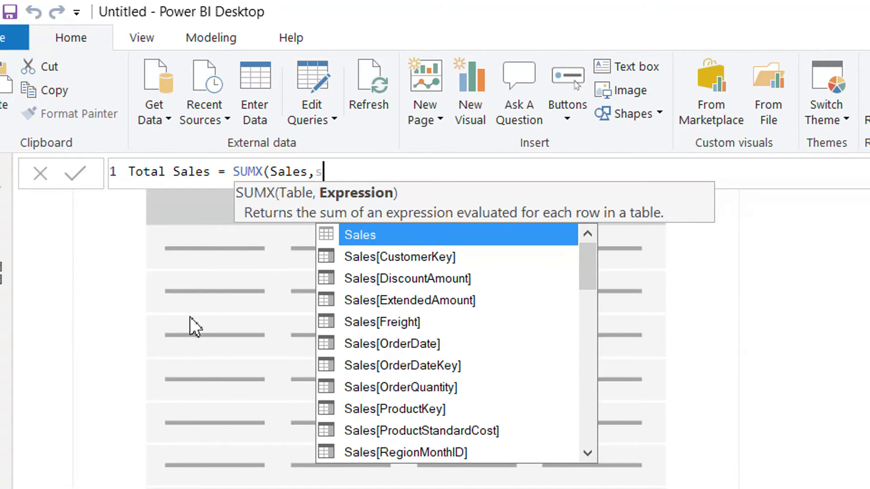
key(BackSpace)
text(amoi)
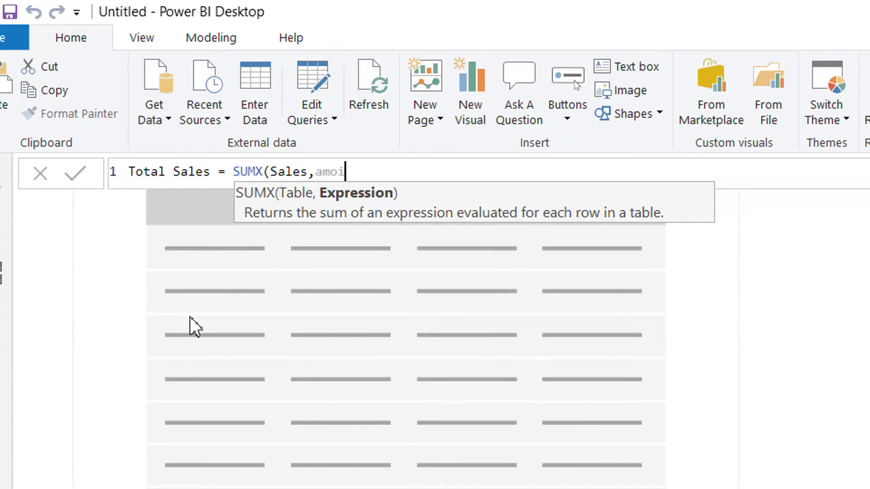
key(BackSpace)
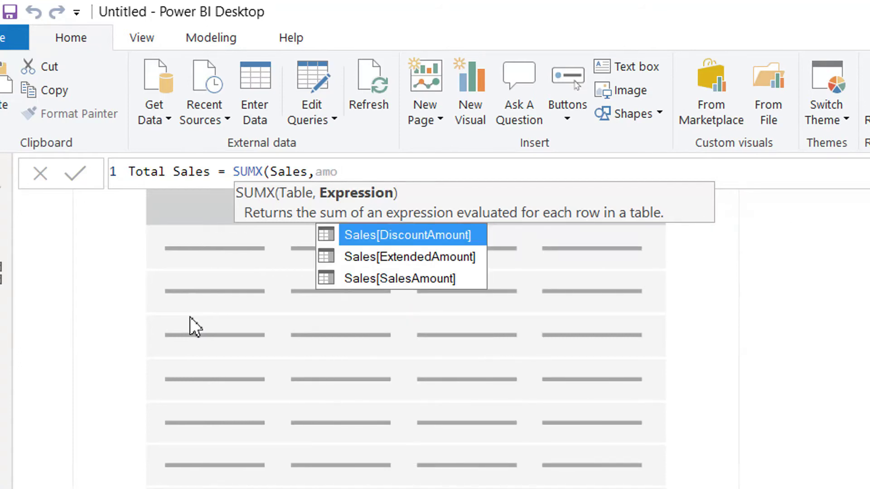
key(Down)
key(Down)
key(Tab)
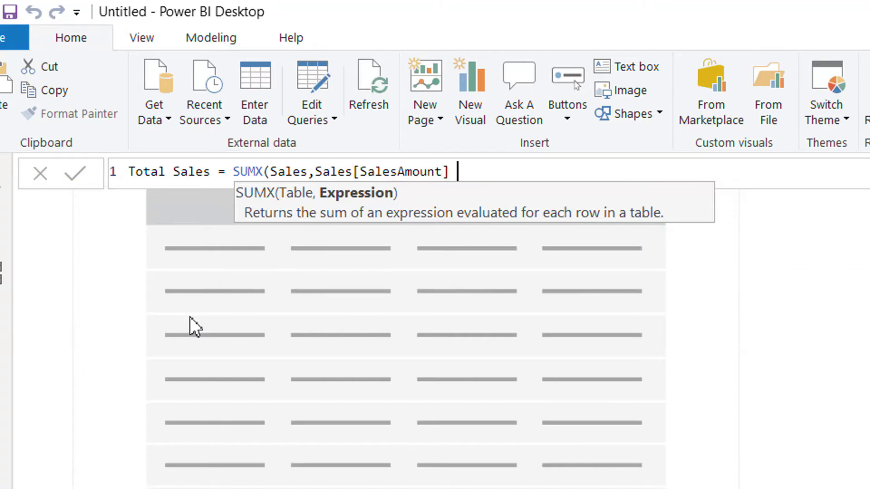
text(+ fr)
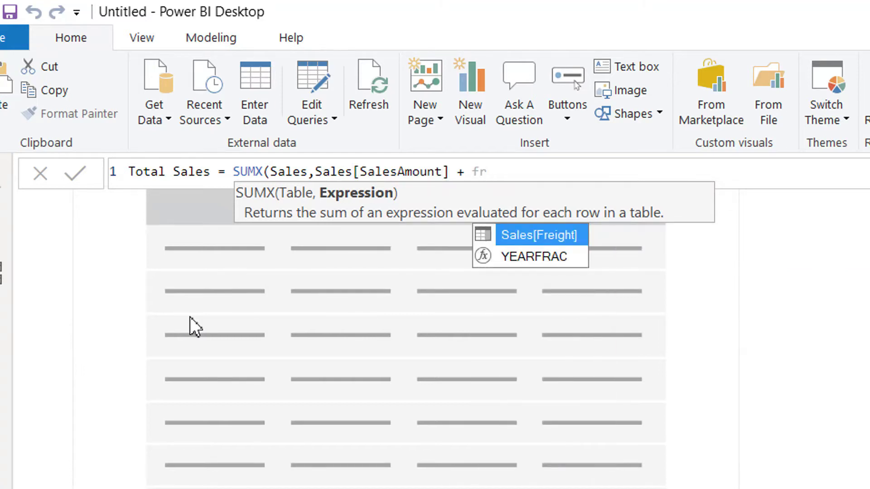
key(Tab)
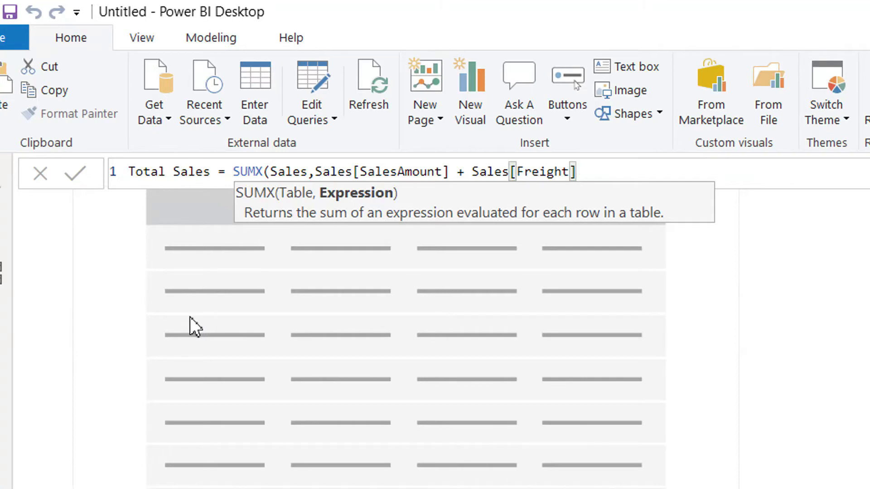
text())
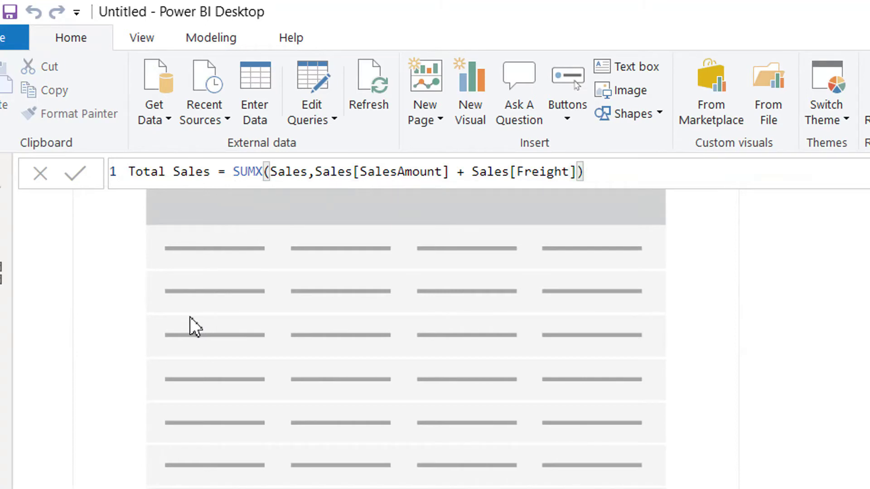
key(Return)
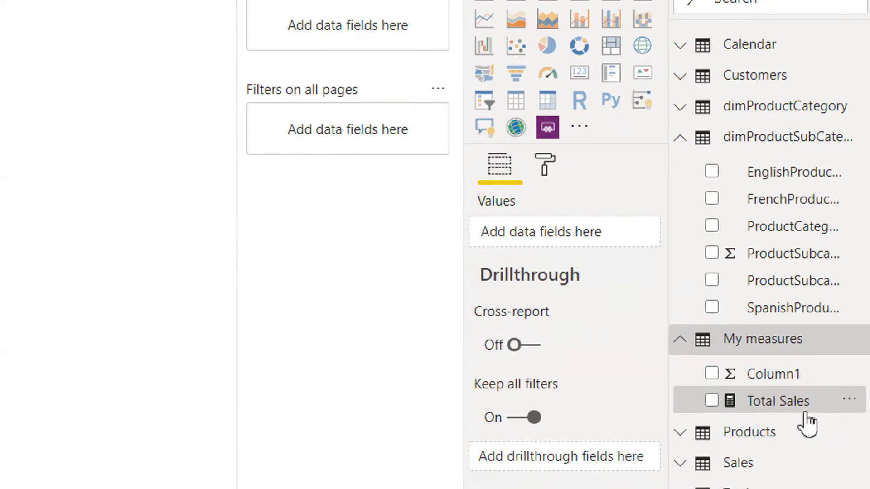
Delete the placeholder Column1 from the My measures table, confirming the deletion
click(800, 347)
click(852, 377)
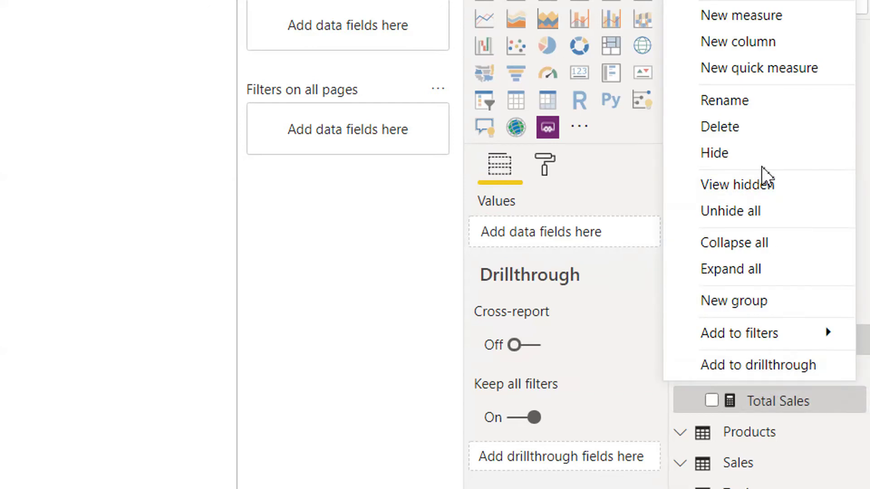
click(760, 135)
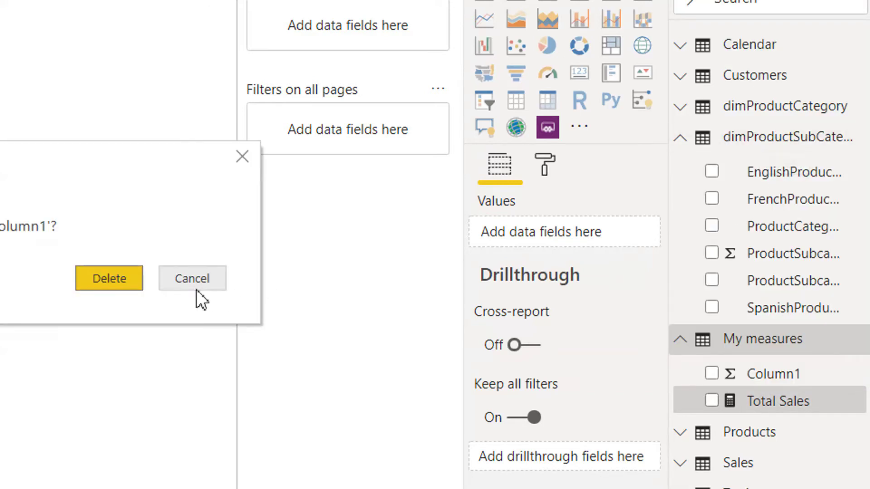
click(120, 283)
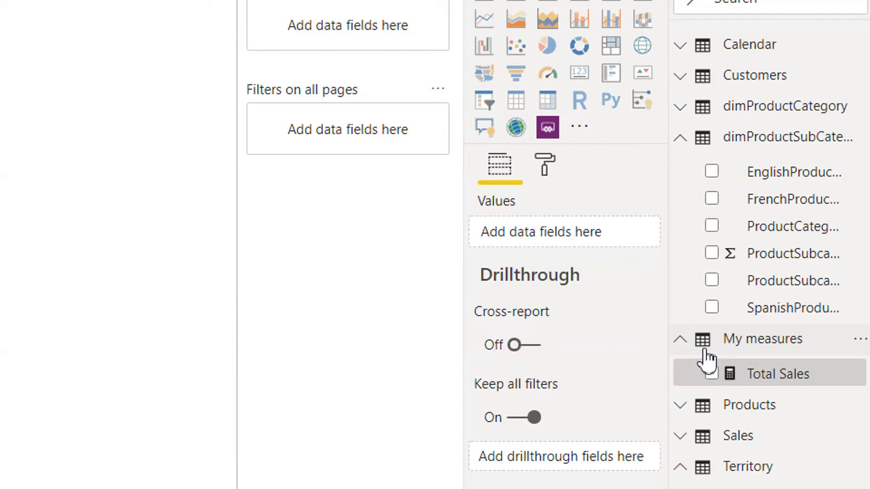
click(693, 338)
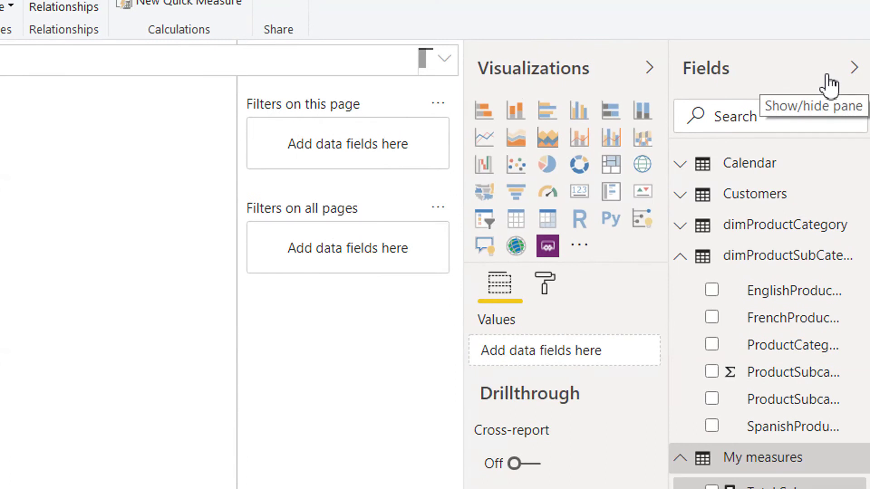
Collapse and re-expand the Fields pane so My measures appears first as a measure table
click(839, 78)
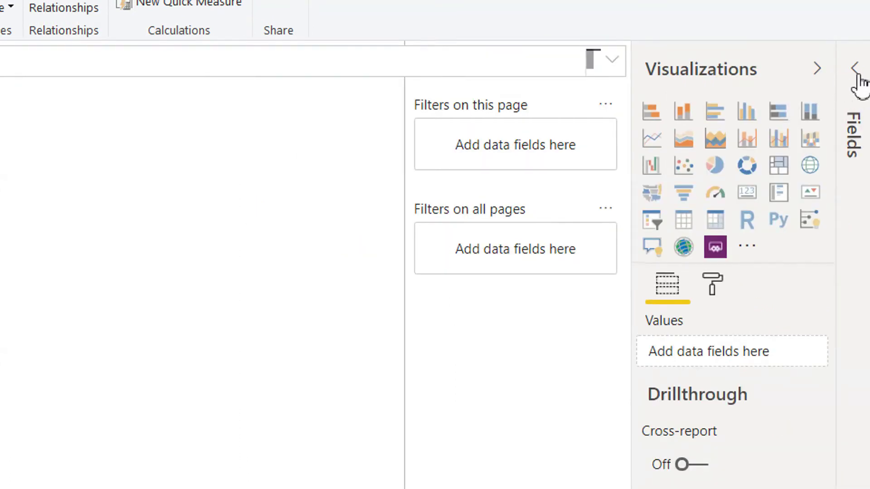
click(857, 77)
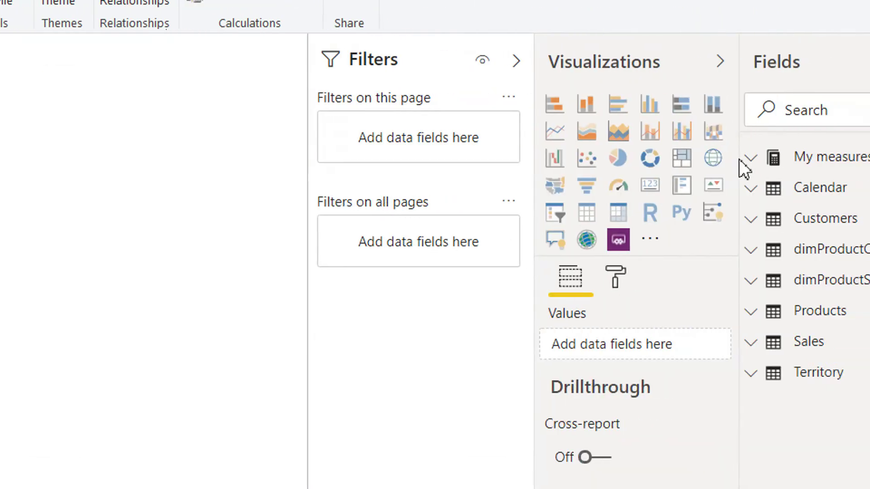
Put Total Sales (30,092,646.83) into the empty table visual, then switch to Data view
click(784, 158)
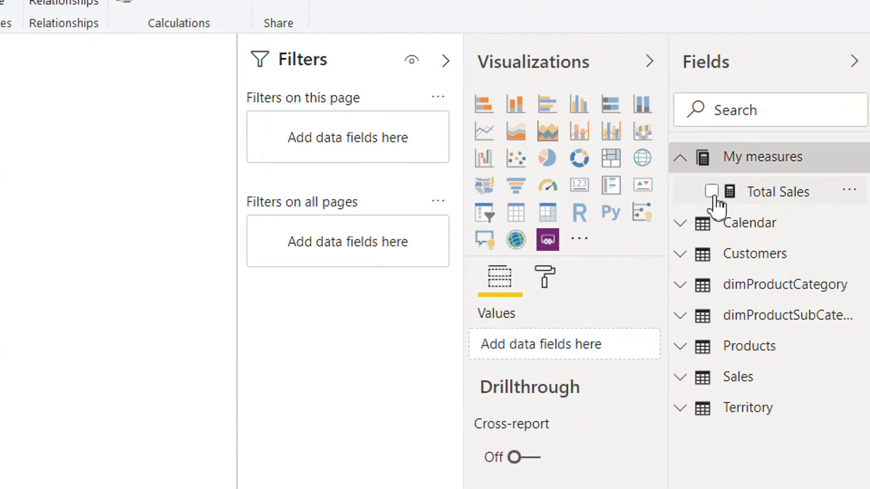
click(711, 192)
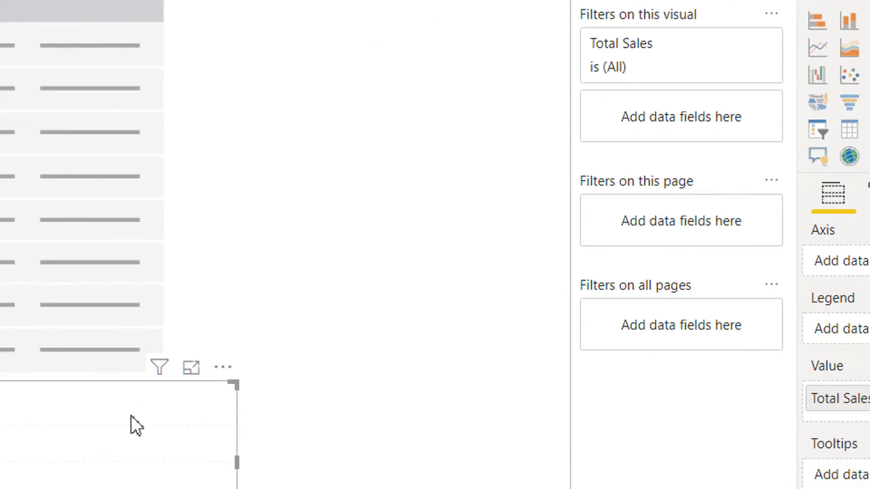
key(Delete)
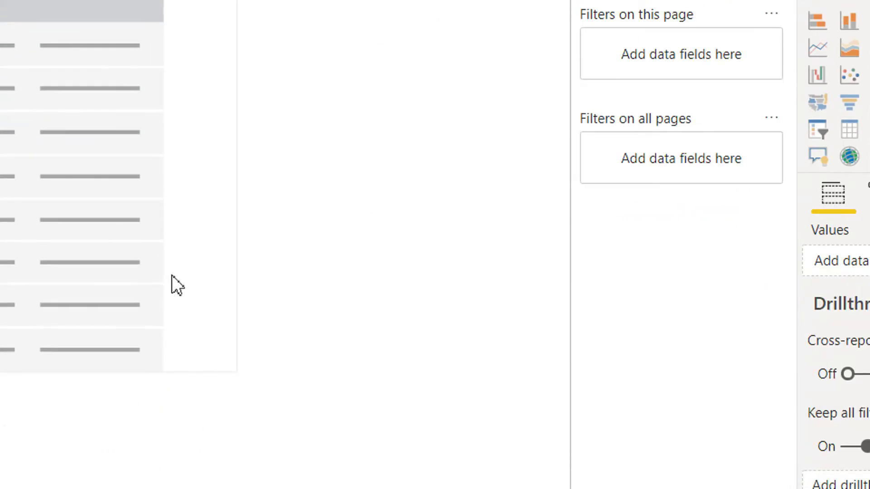
click(249, 213)
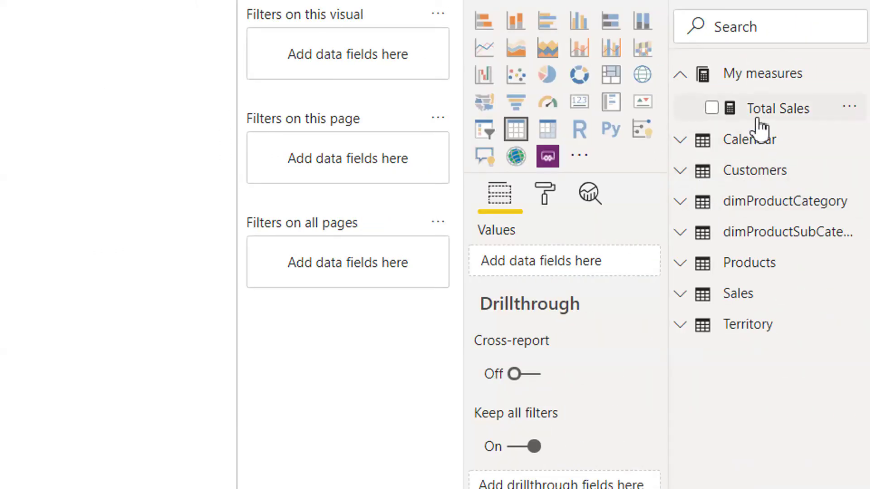
drag(757, 119, 131, 154)
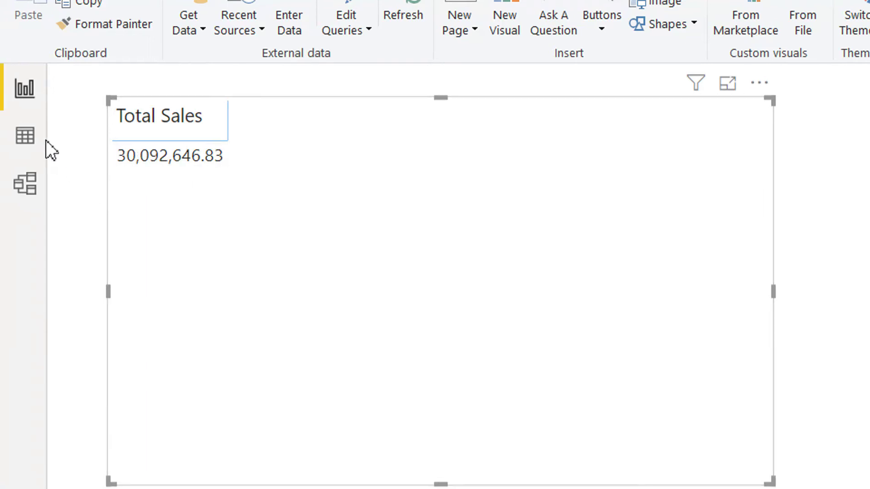
click(26, 138)
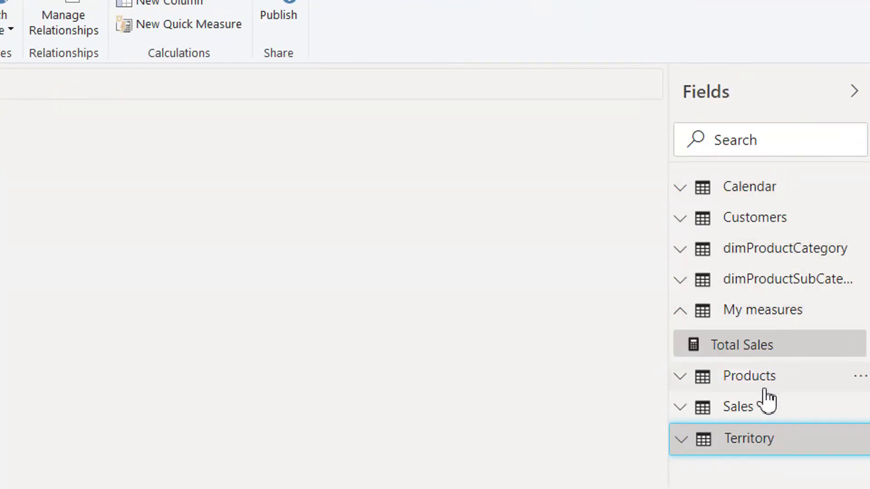
Open the Sales table in Data view and bring the SalesAmount, TaxAmt and Freight columns into view
click(742, 410)
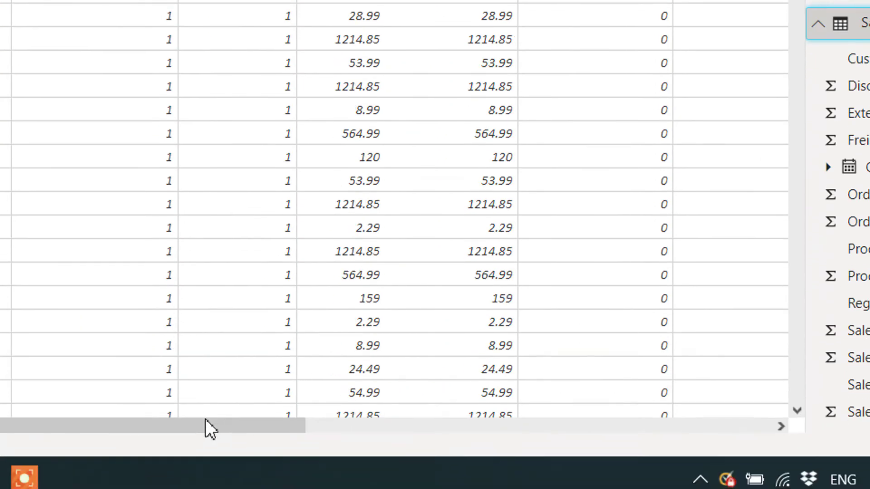
drag(205, 419, 474, 396)
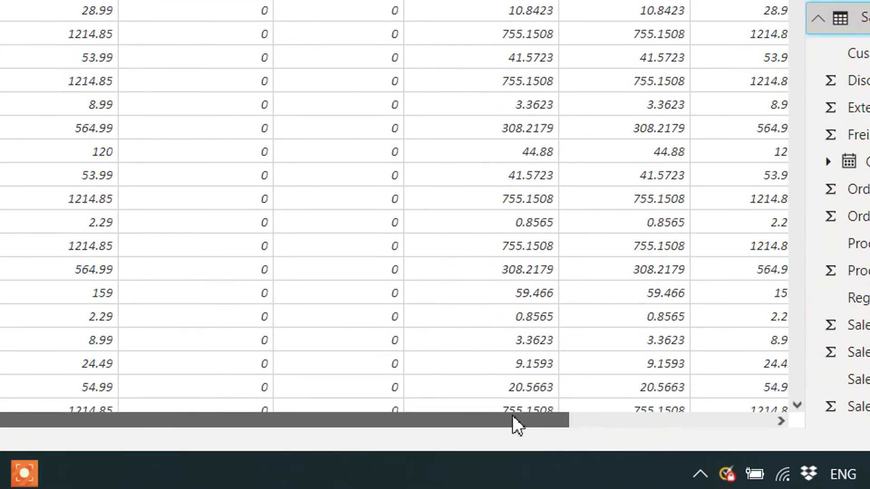
drag(511, 416, 669, 416)
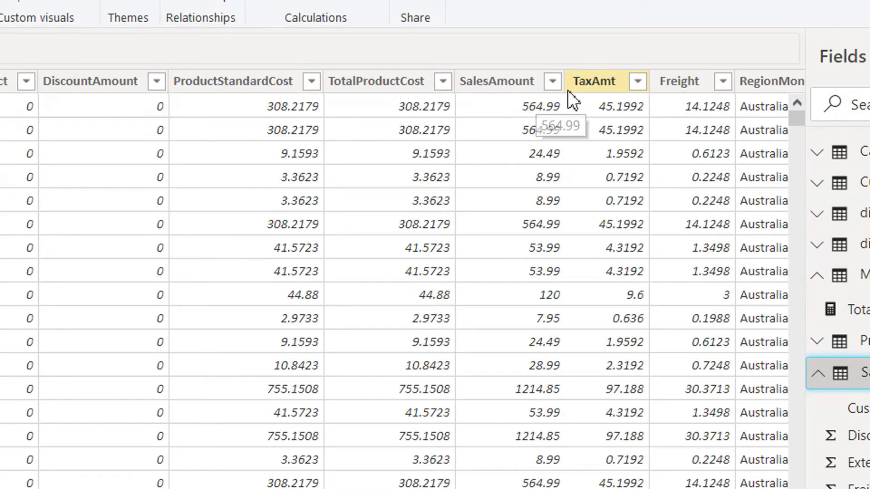
click(513, 89)
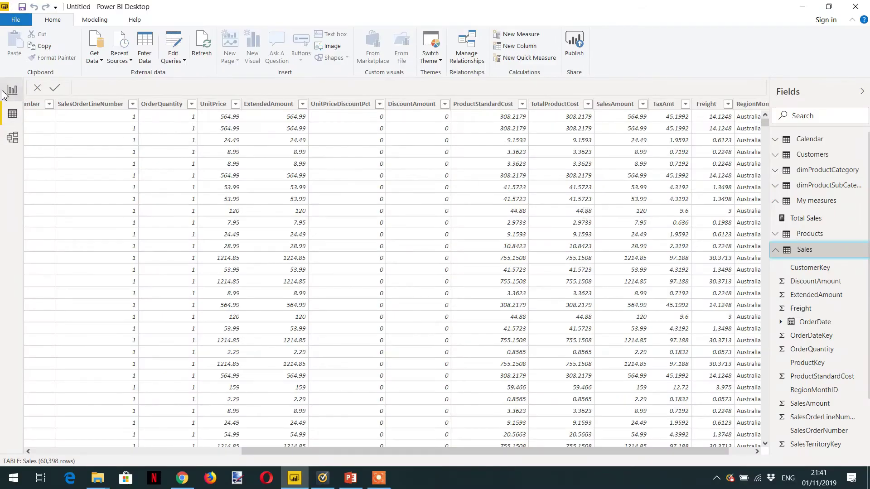
Add Territory Country before Total Sales in the table visual and shrink the visual to fit
click(6, 93)
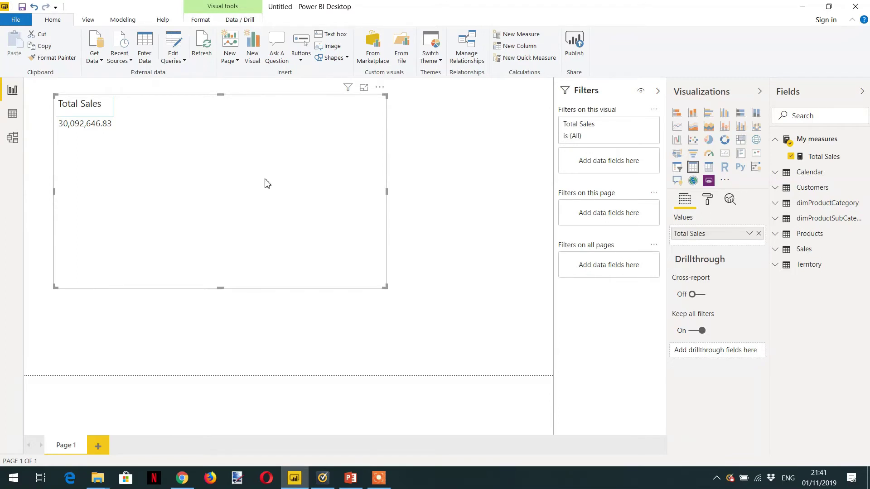
click(777, 266)
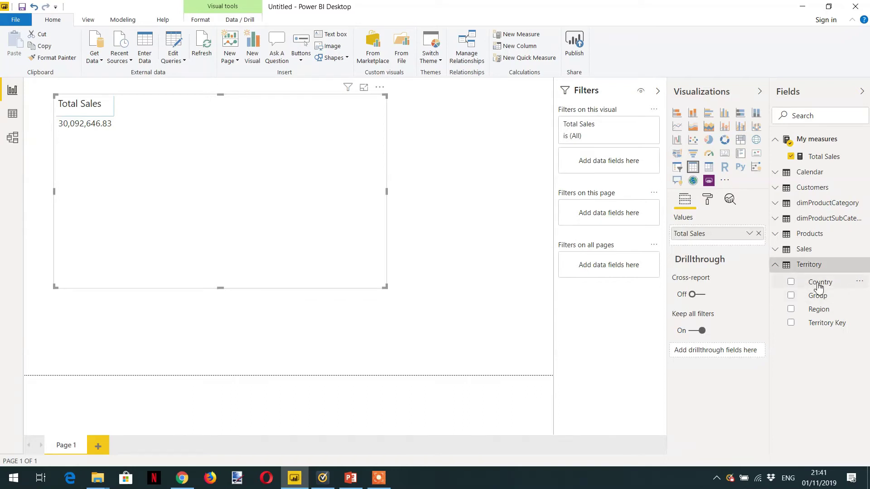
click(790, 283)
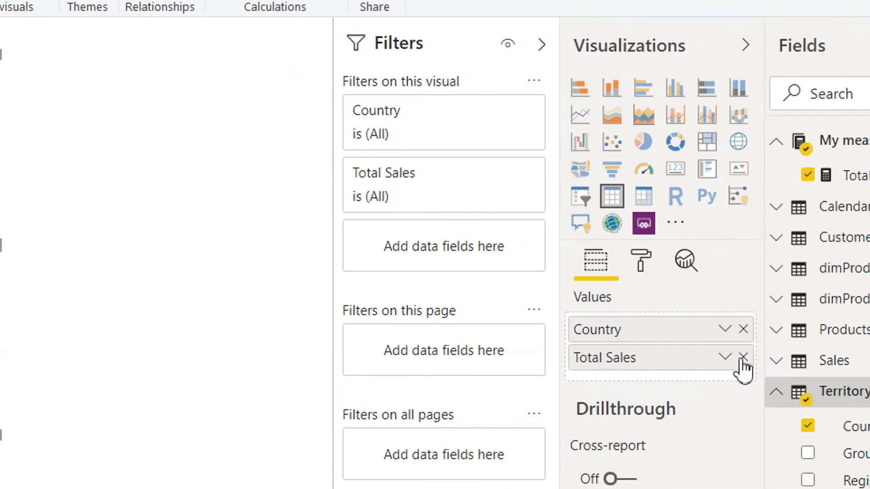
click(741, 330)
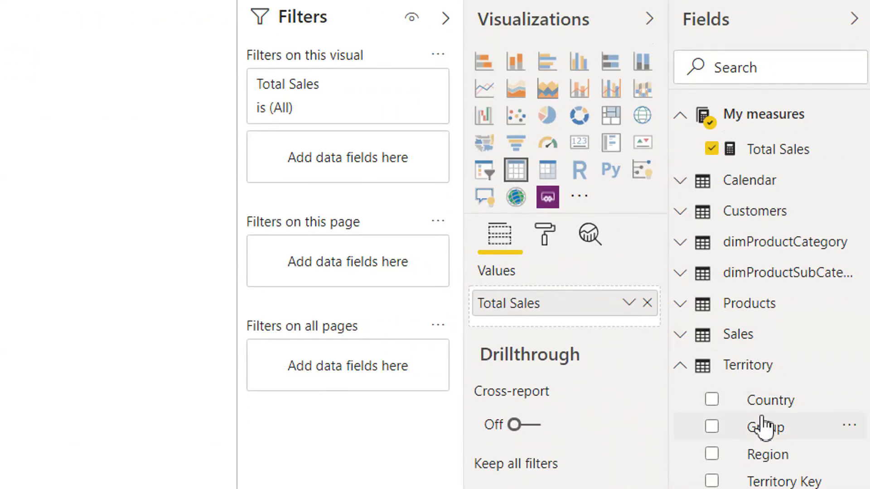
click(712, 400)
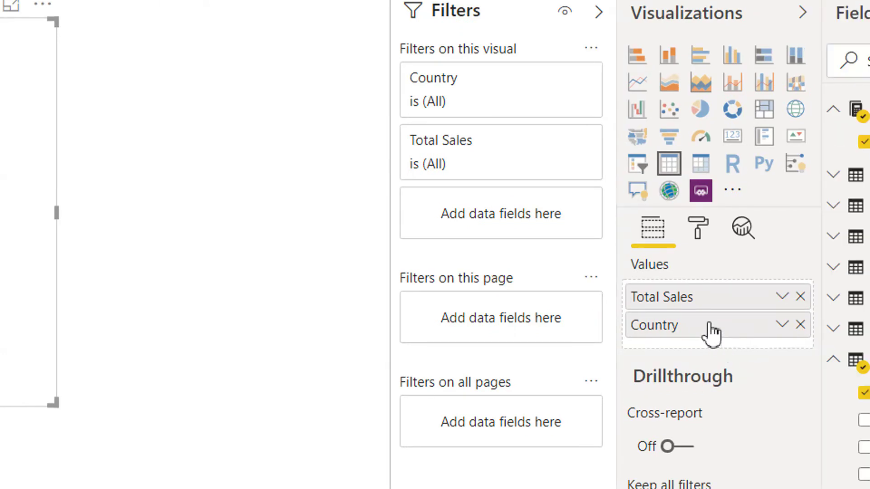
drag(713, 326, 709, 290)
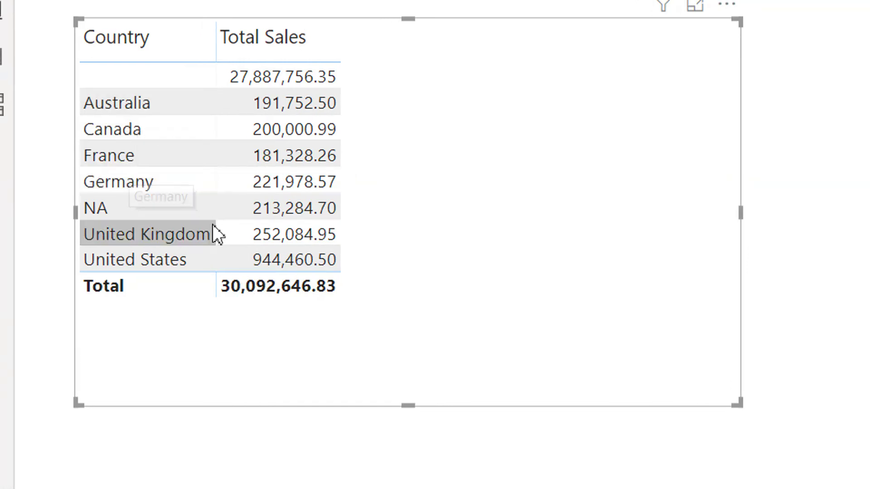
drag(733, 405, 591, 400)
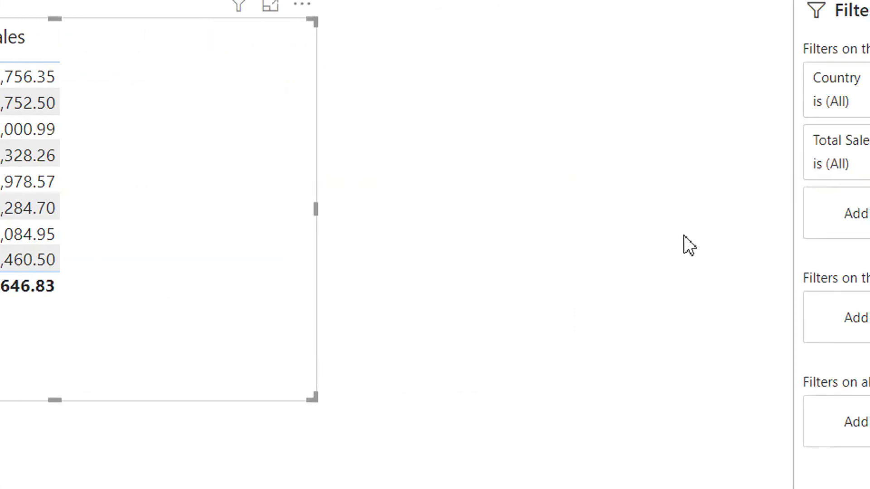
Drag the Products Category field onto the empty canvas as a new visual
click(635, 240)
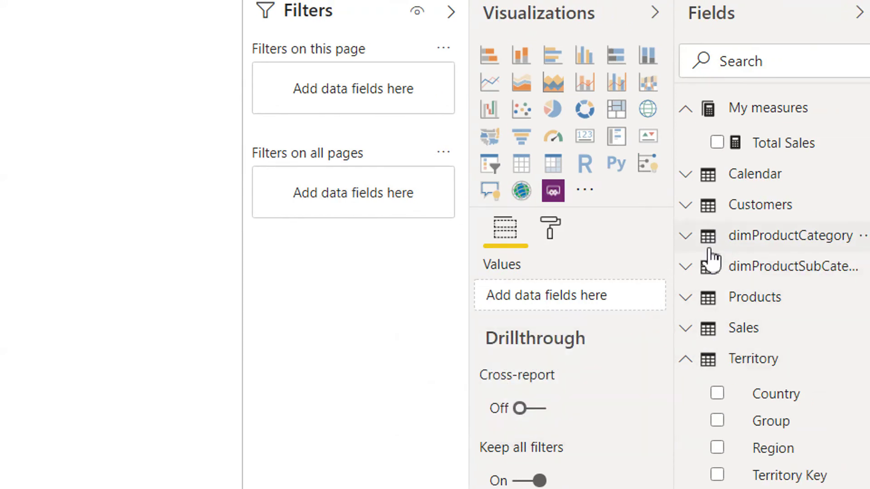
click(686, 267)
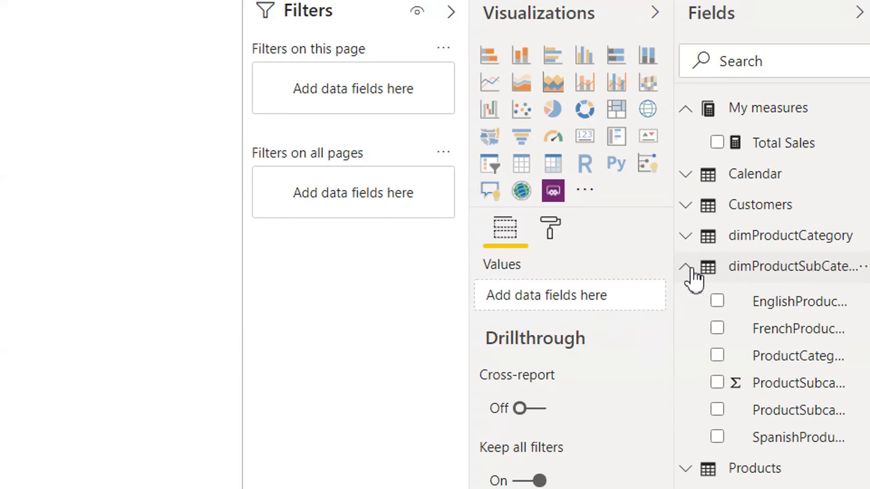
click(687, 268)
click(689, 240)
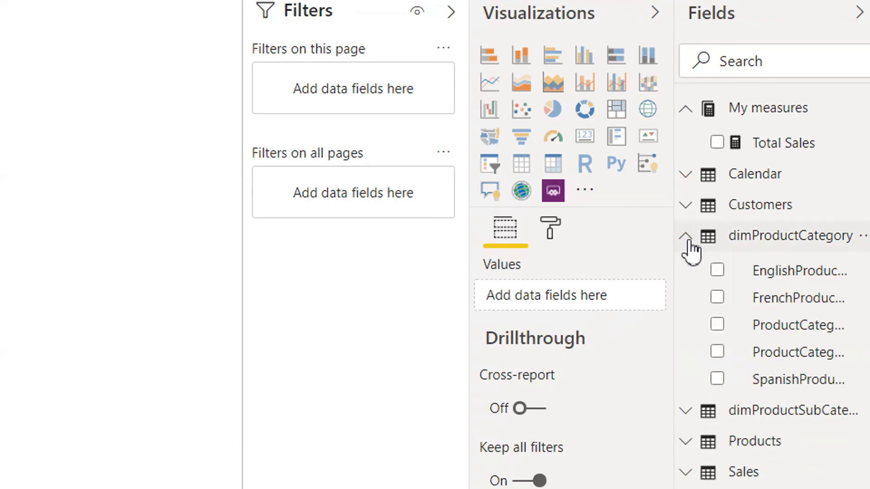
click(688, 240)
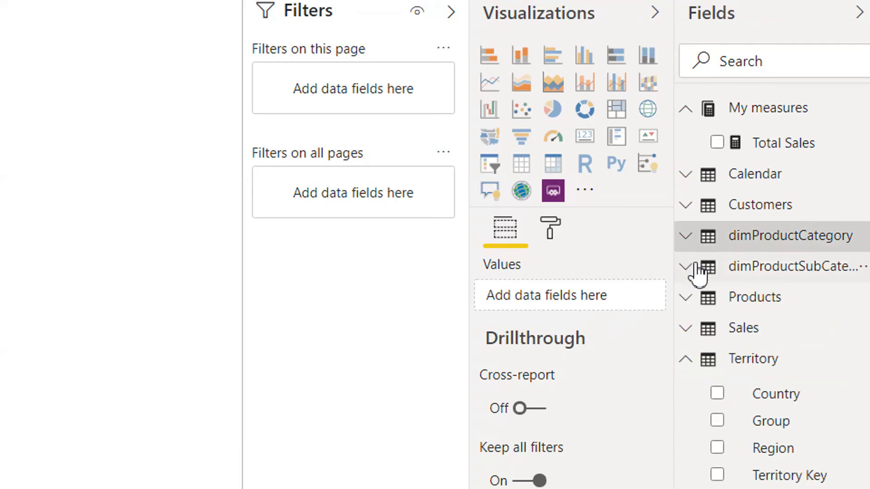
click(692, 301)
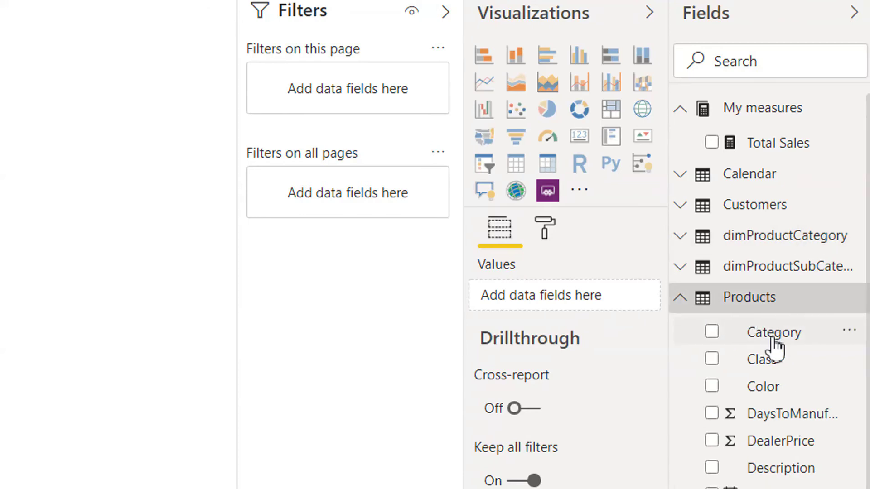
drag(777, 346, 0, 193)
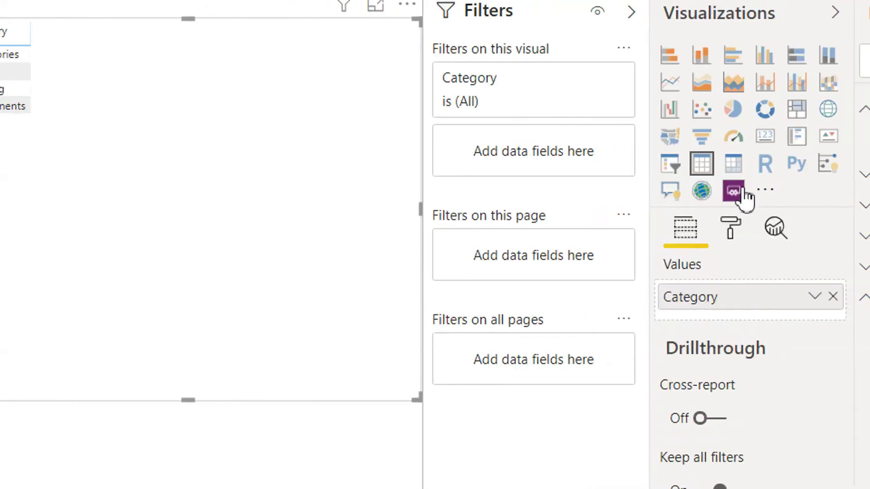
Convert the Category visual to a slicer, shrink it and place it beside the sales table
click(661, 171)
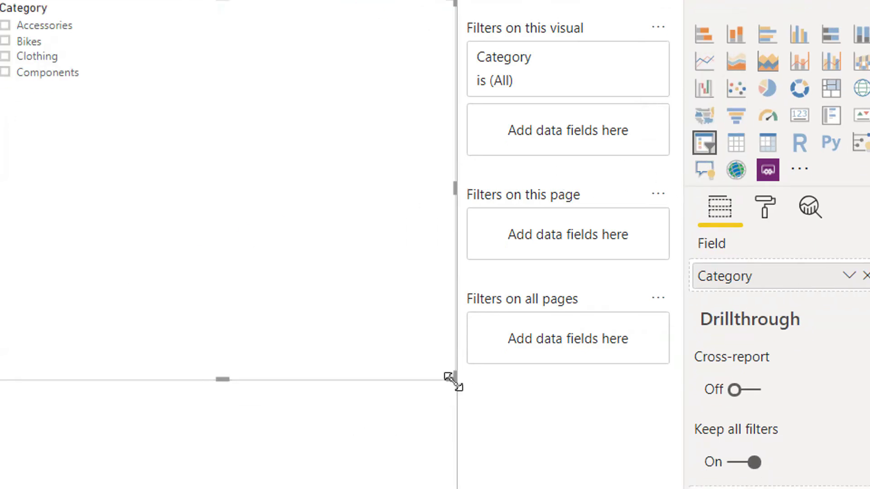
drag(452, 379, 197, 237)
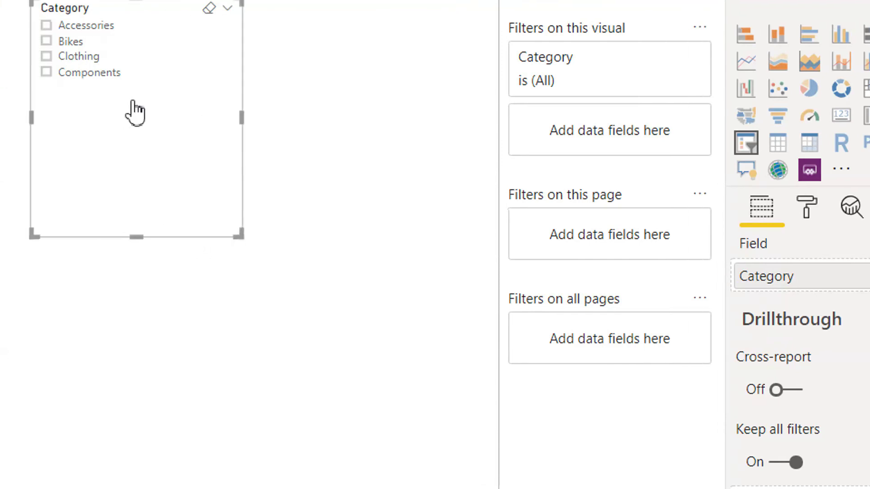
drag(140, 130, 156, 257)
Set the slicer's item text size to 19 pt
click(805, 207)
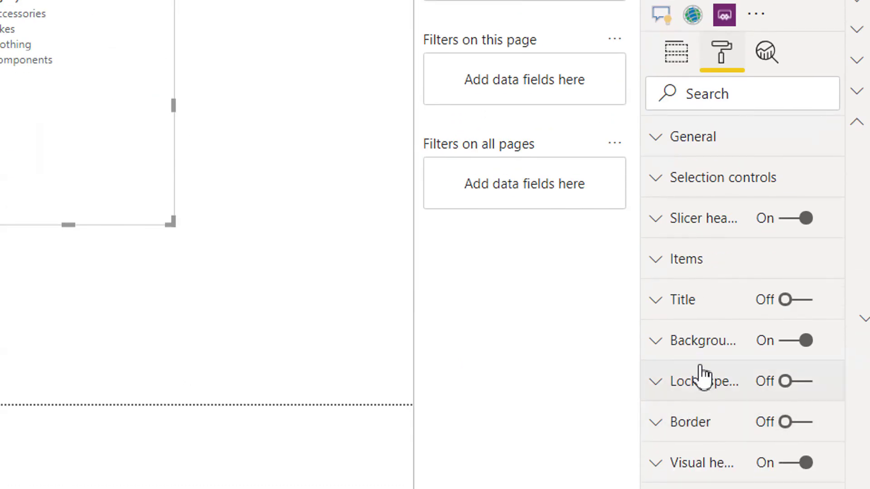
click(677, 275)
scroll(686, 318, down, 5)
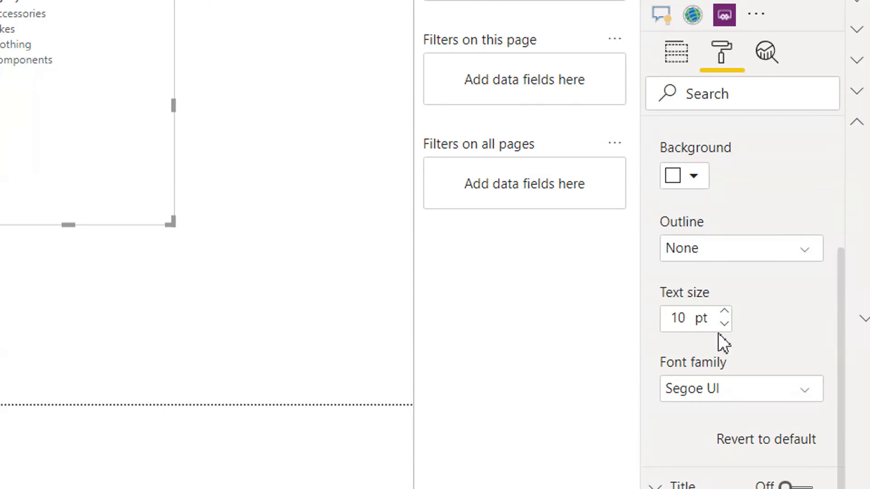
click(723, 311)
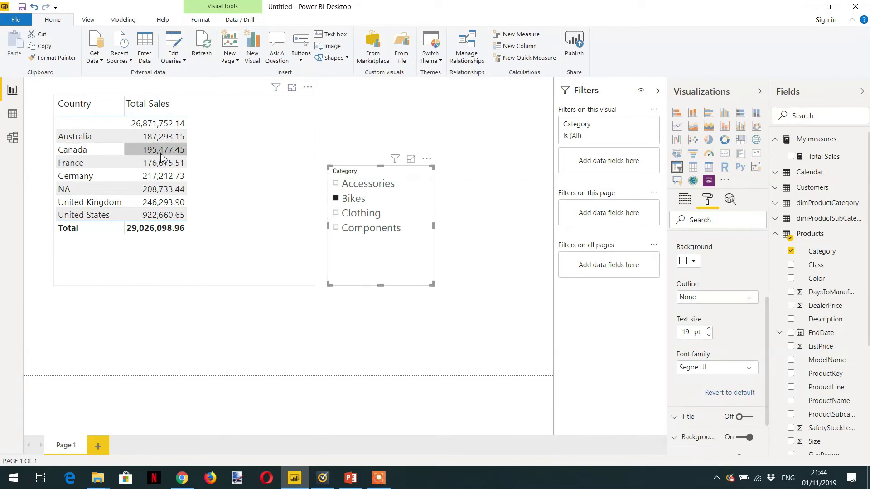
Filter the Country sales table to Clothing via the Category slicer, totalling 348,267.35
click(338, 217)
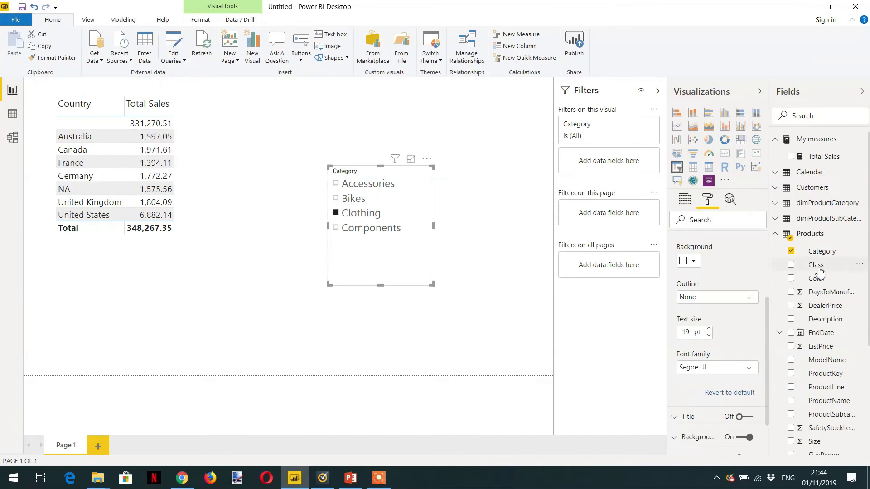
Swap the trial Class column for Color, placing Color between Country and Total Sales
drag(822, 274, 132, 158)
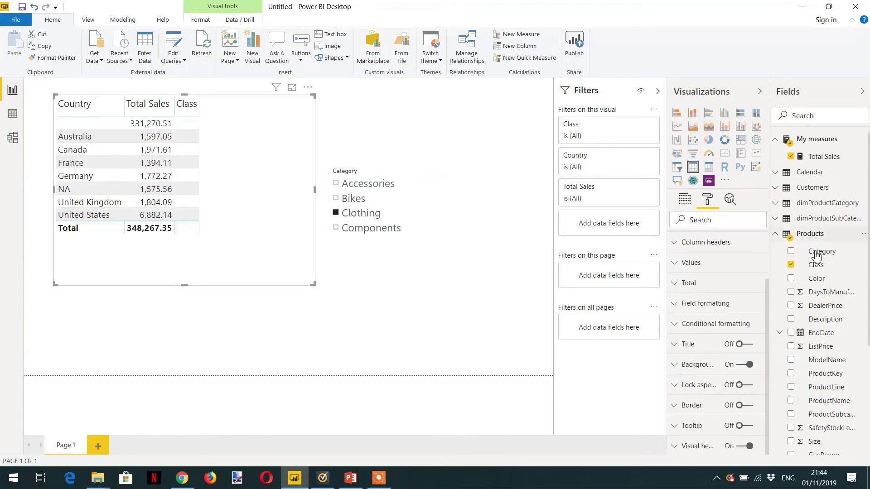
click(791, 265)
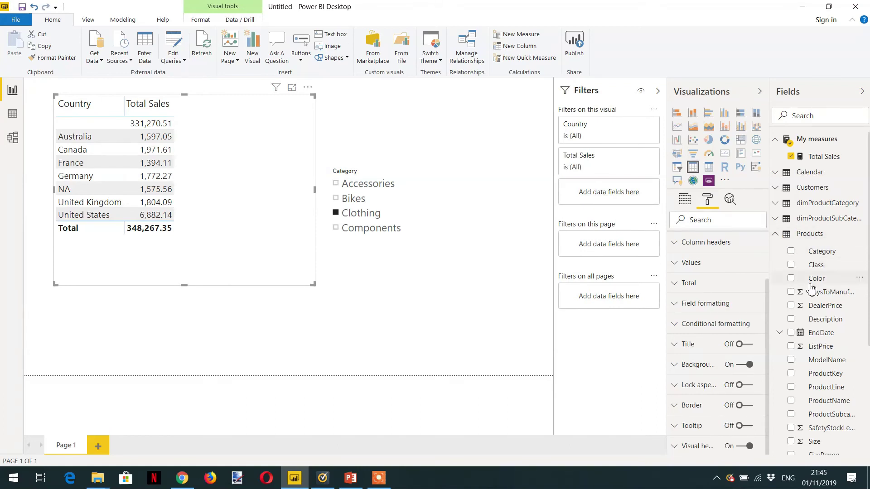
click(792, 278)
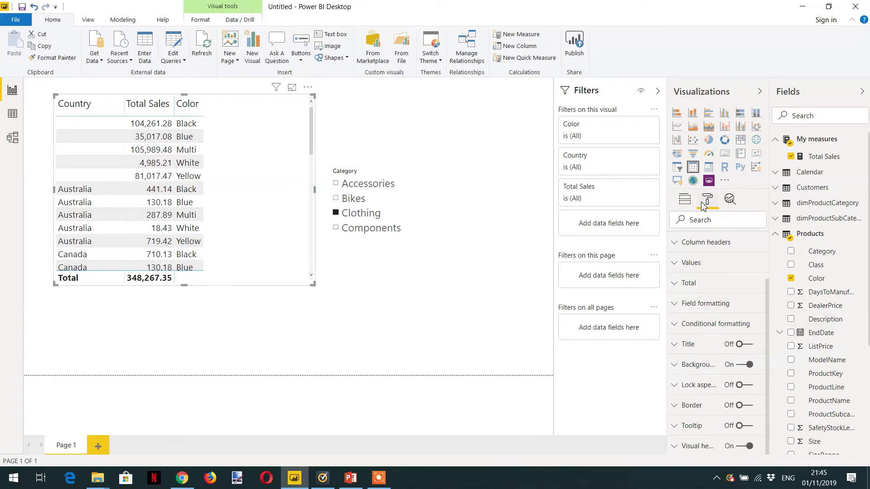
click(684, 200)
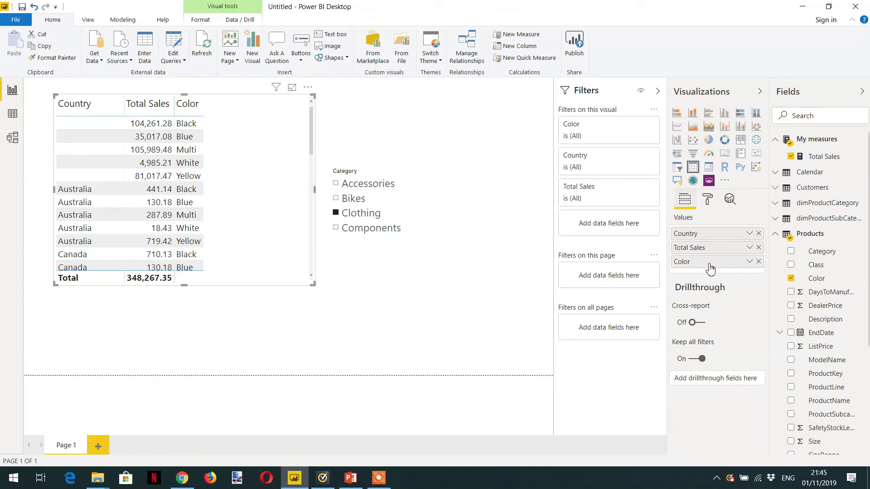
drag(711, 267, 707, 248)
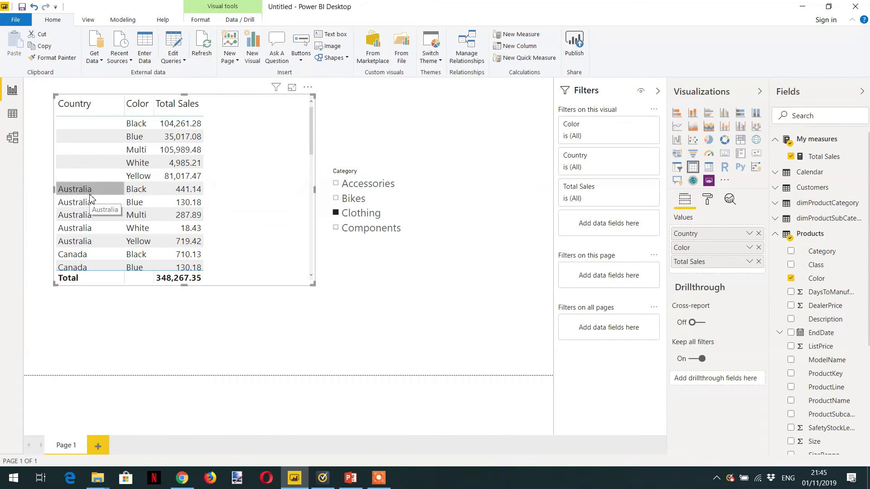
Switch the Category slicer to Bikes and scroll through the Country and Color rows
click(336, 200)
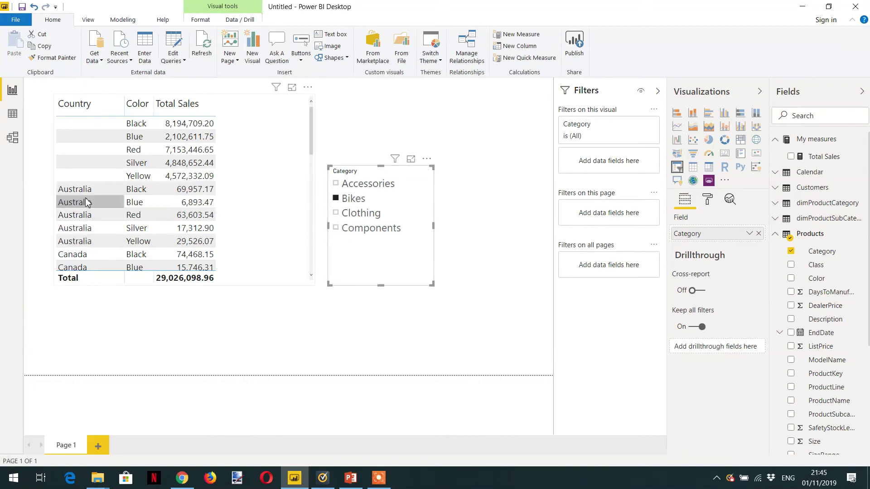
scroll(136, 213, down, 5)
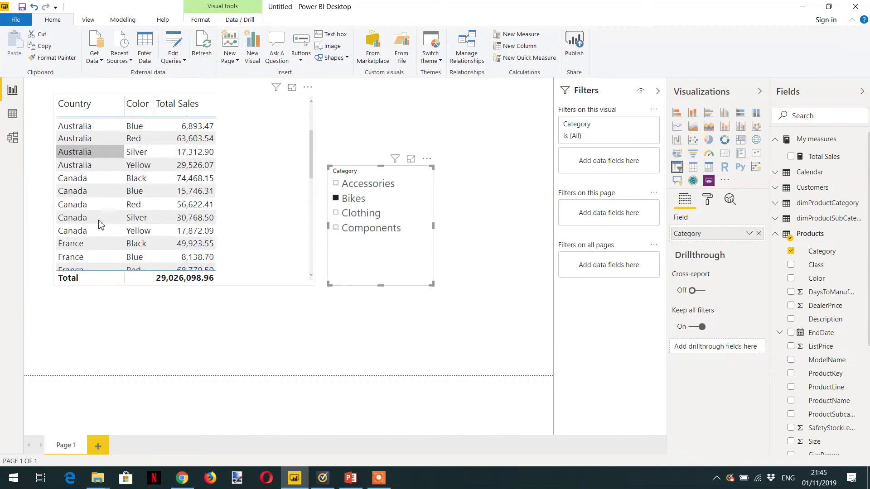
scroll(99, 219, up, 3)
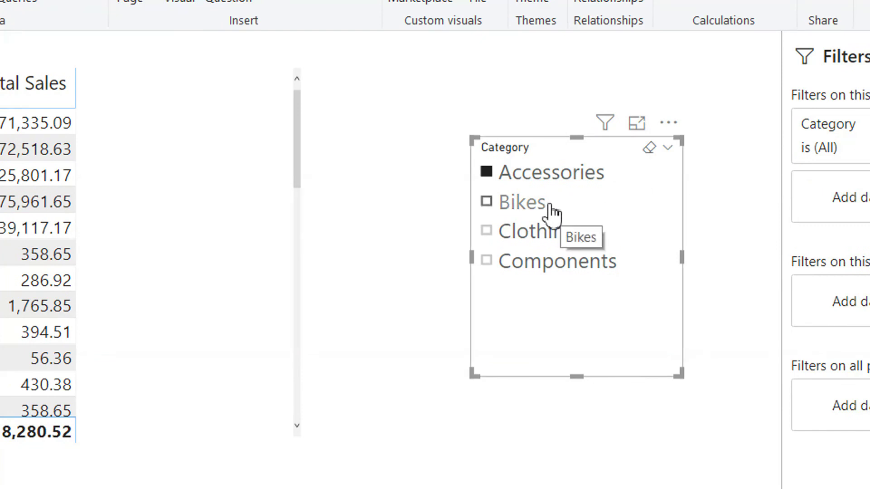
click(539, 211)
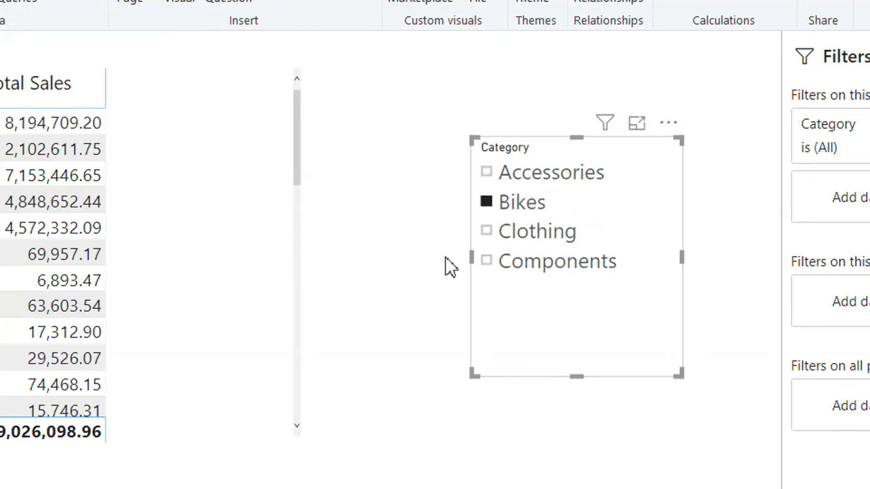